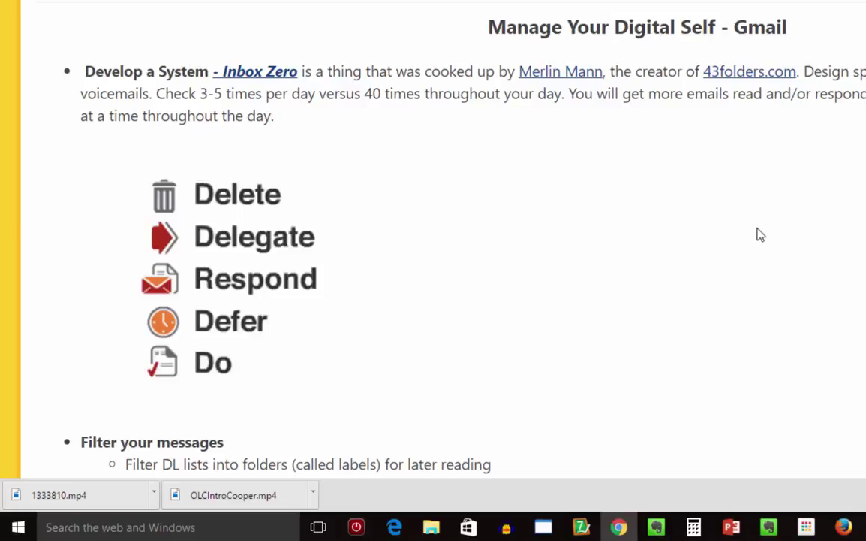
Step: Review the Inbox Zero section and its five email actions on the Manage Your Digital Self - Gmail wiki page
left_click(71, 8)
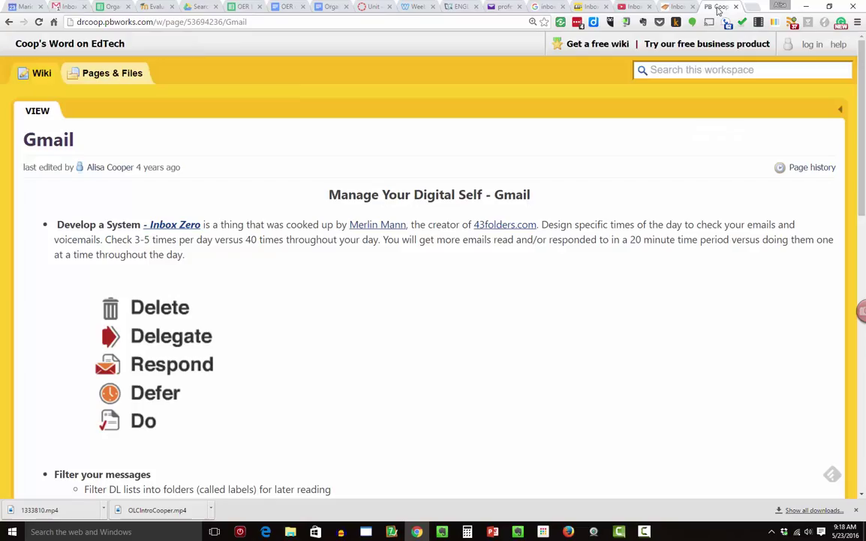
left_click(717, 6)
scroll(391, 235, "down", 1)
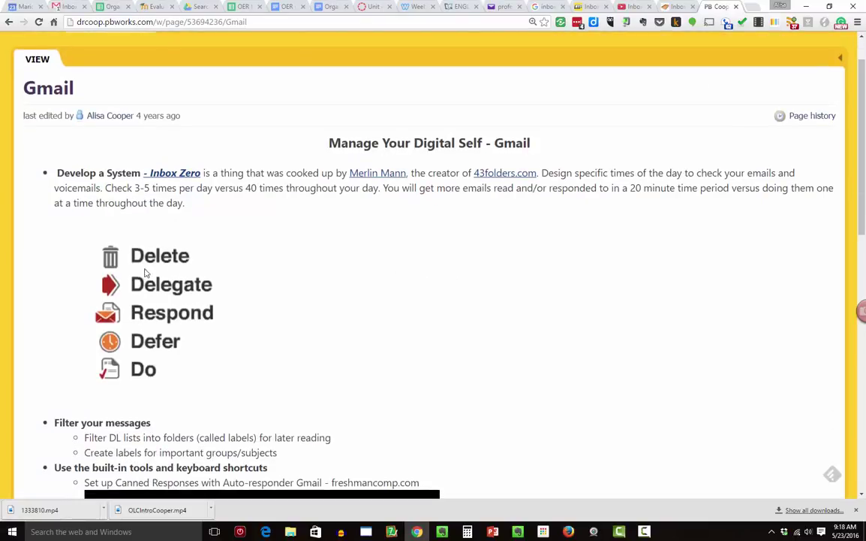
scroll(475, 286, "down", 1)
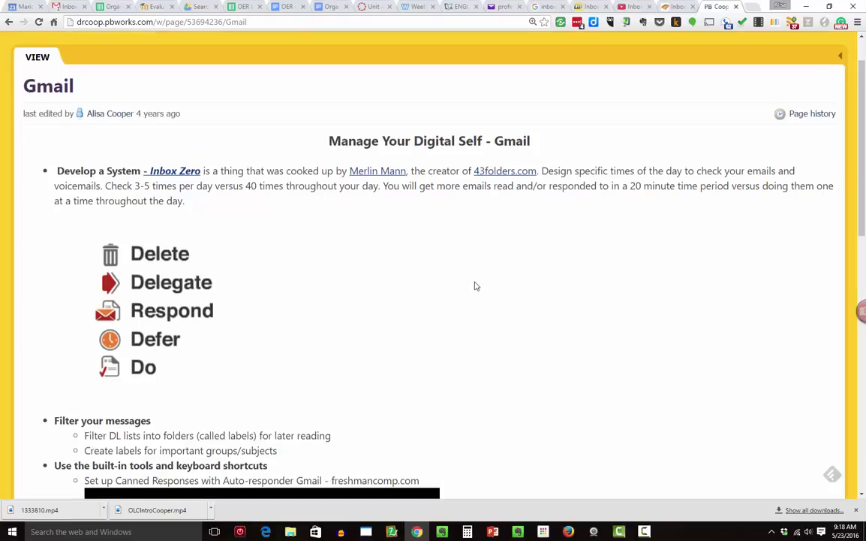
scroll(475, 285, "down", 1)
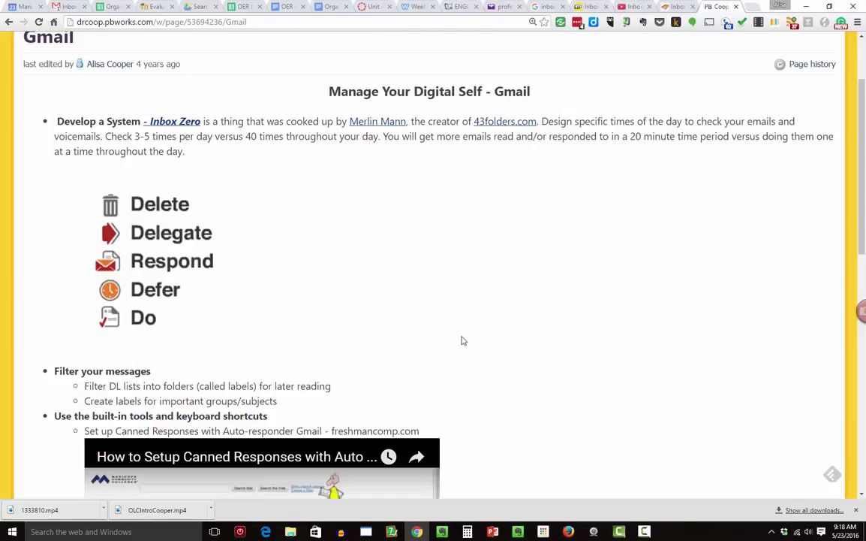
scroll(460, 341, "up", 1)
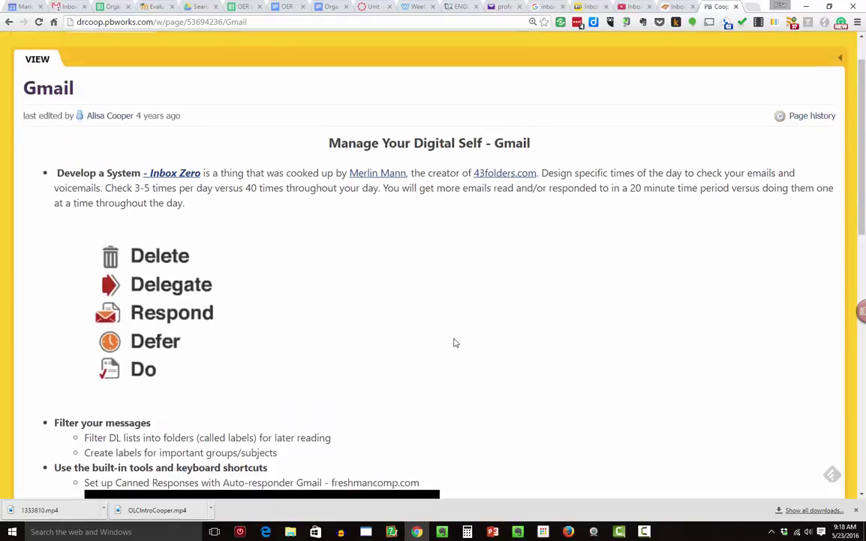
scroll(450, 344, "up", 1)
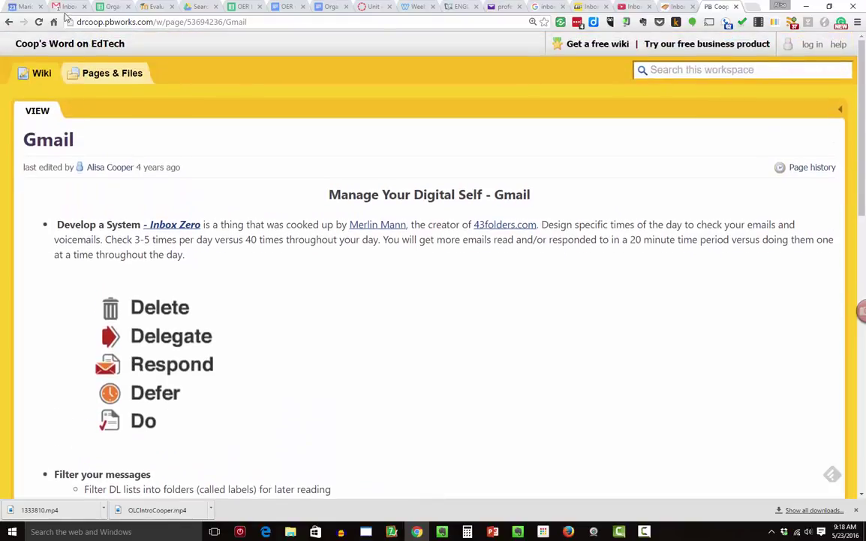
Step: Switch to Gmail to read the Governing Board Meeting Highlights message under the Announce label, and return to the wiki page's message filtering tips
left_click(66, 8)
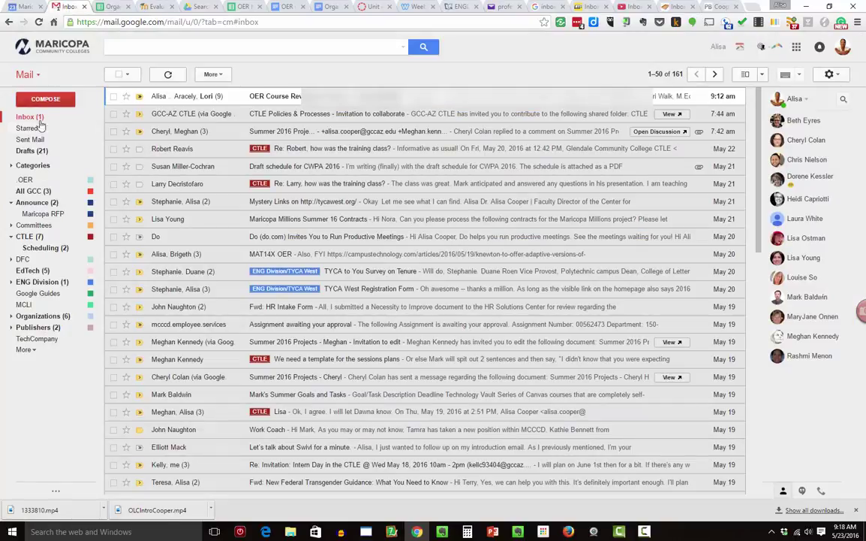
left_click(30, 205)
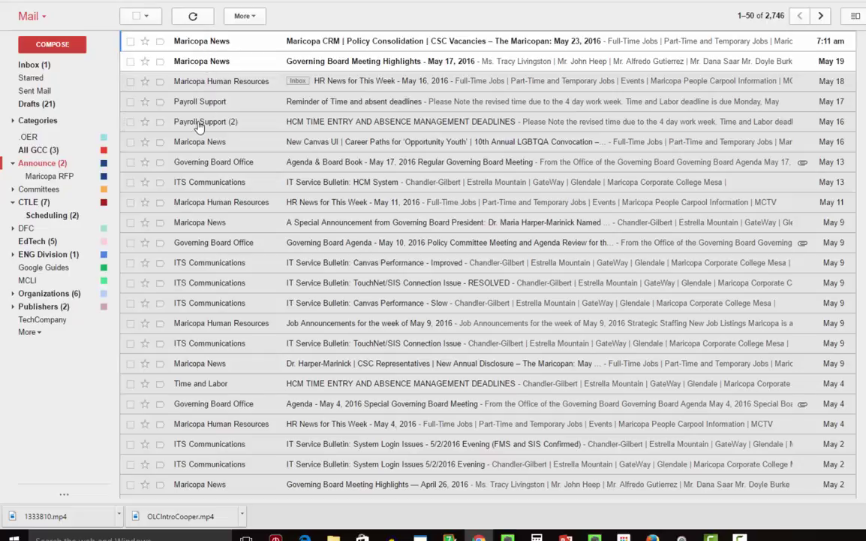
mouse_move(194, 120)
left_click(367, 61)
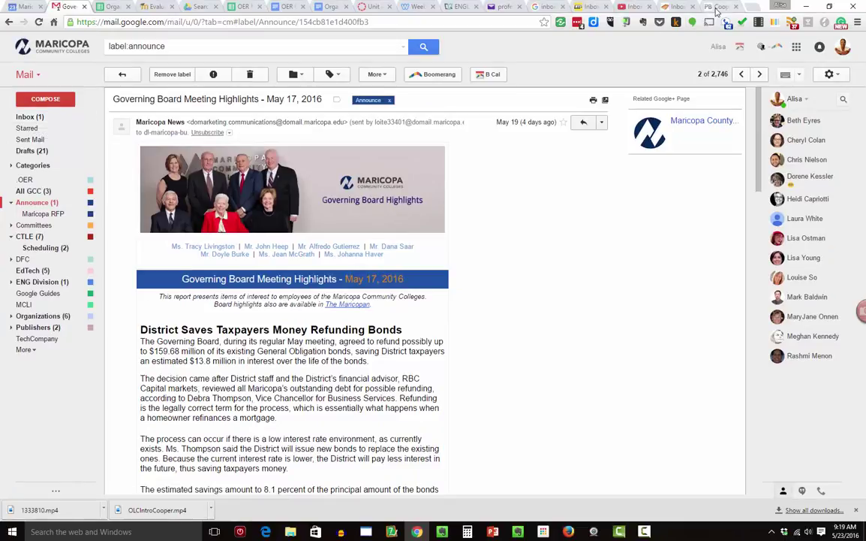
left_click(717, 8)
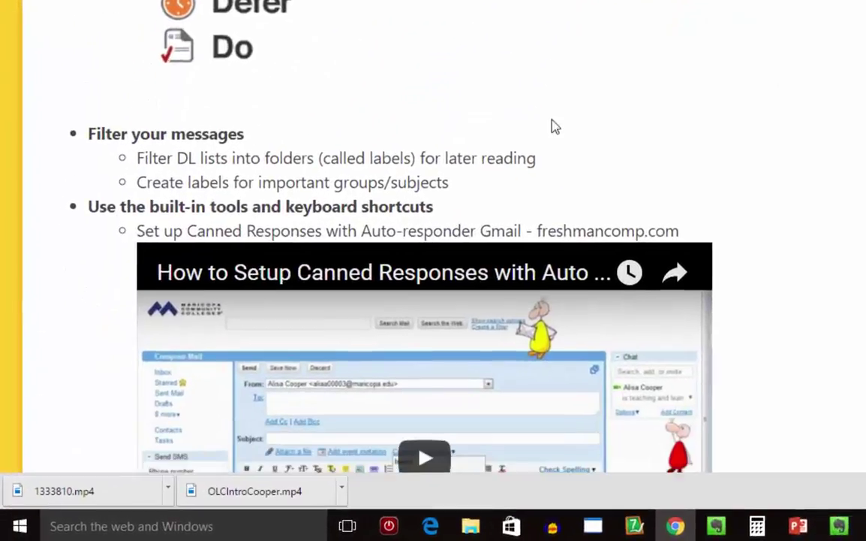
scroll(554, 126, "down", 1)
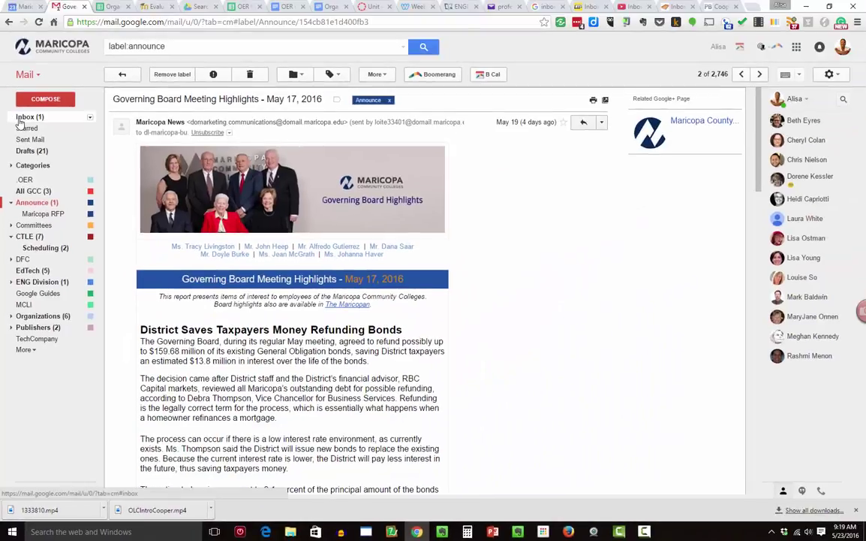
Step: Open the "TYCA to You Survey on Tenure" email from the Gmail inbox and start a filter for messages like it
left_click(20, 119)
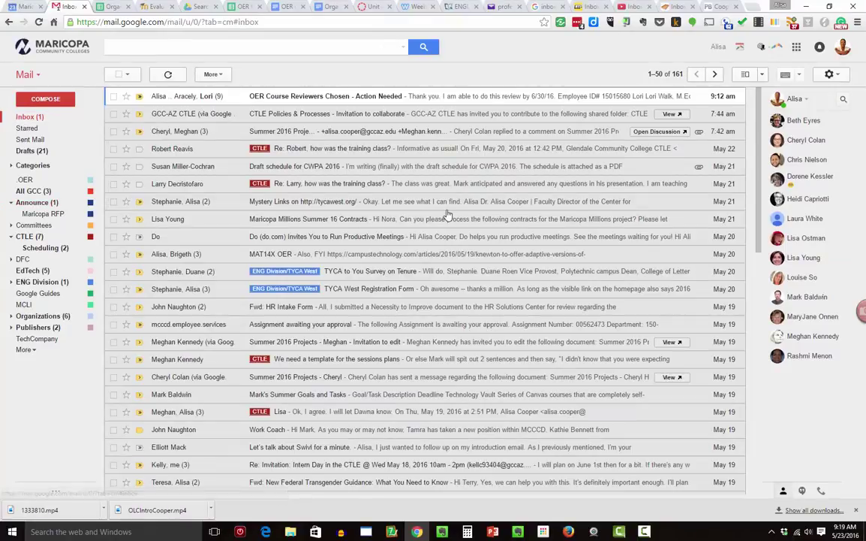
scroll(376, 237, "down", 1)
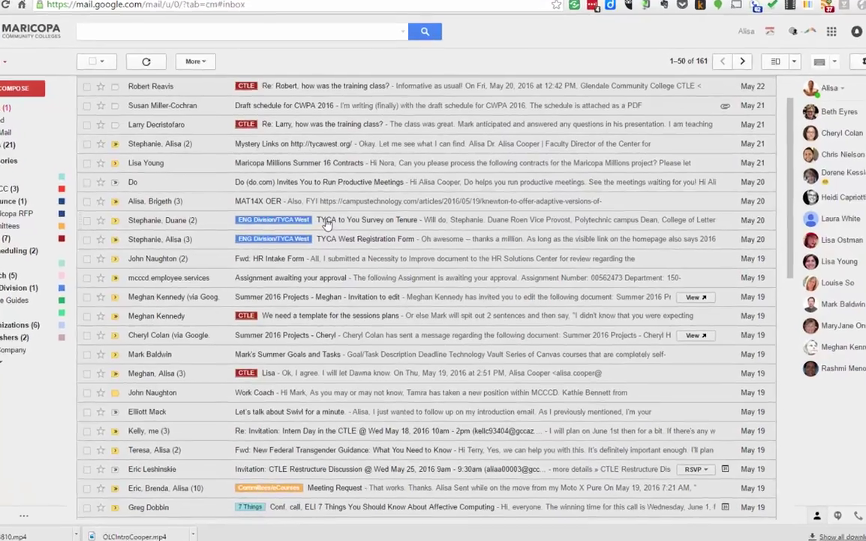
left_click(334, 223)
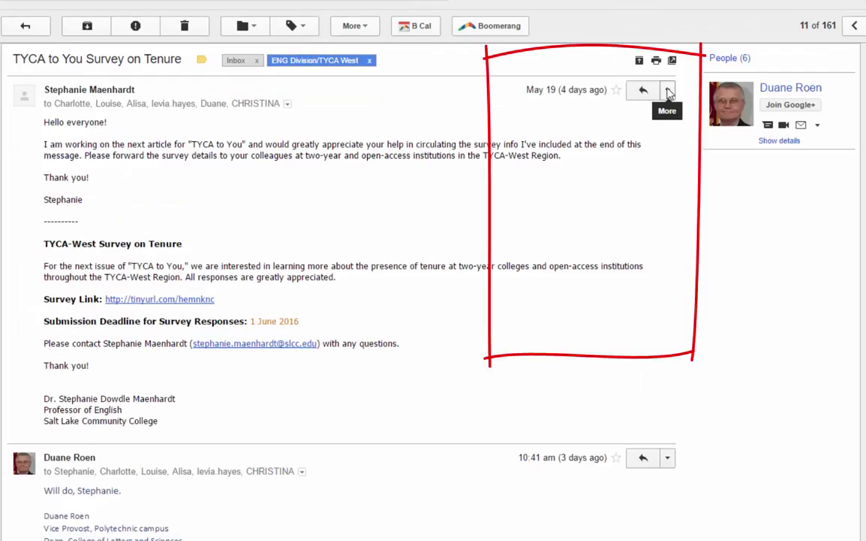
left_click(669, 91)
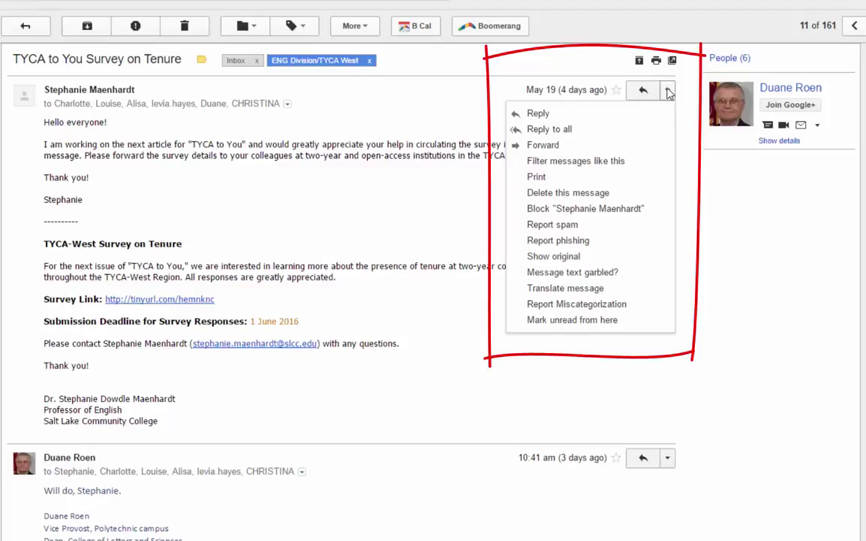
left_click(573, 163)
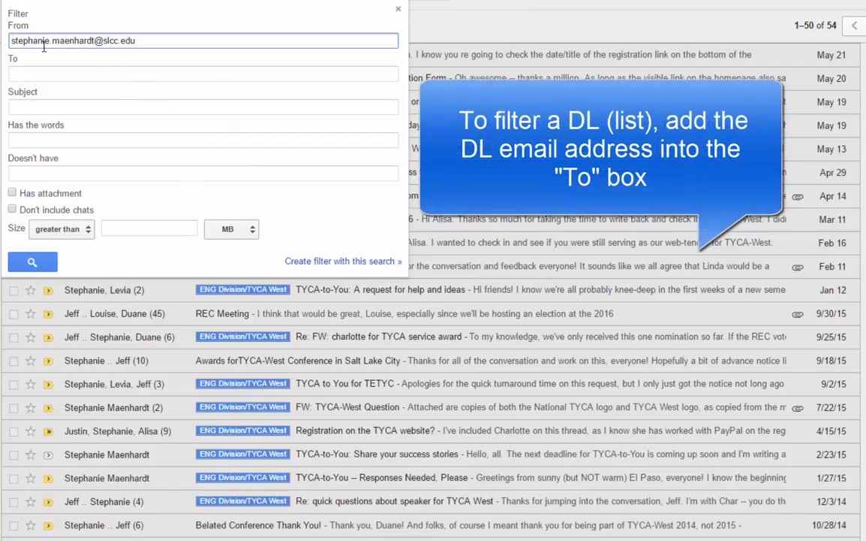
Step: Replace the filter's sender criterion with the subject TYCA and continue to the filter actions
left_click_drag(139, 41, 11, 41)
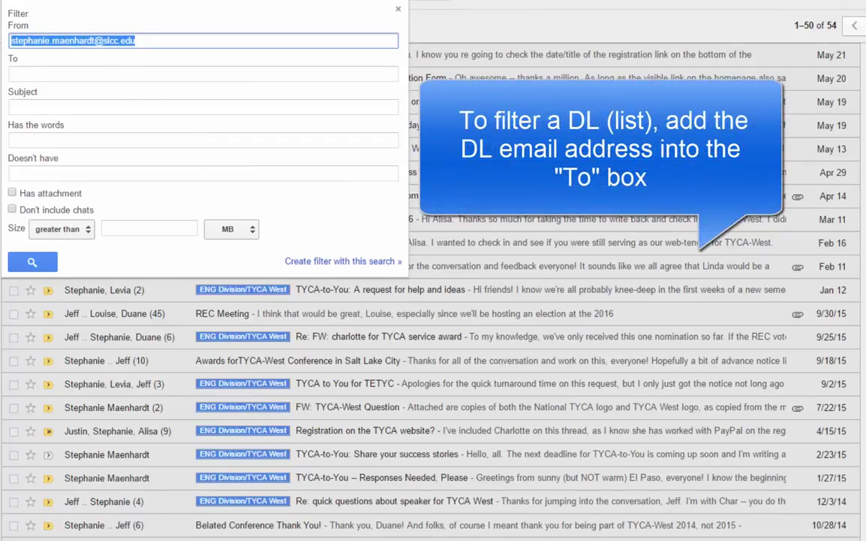
key("BackSpace")
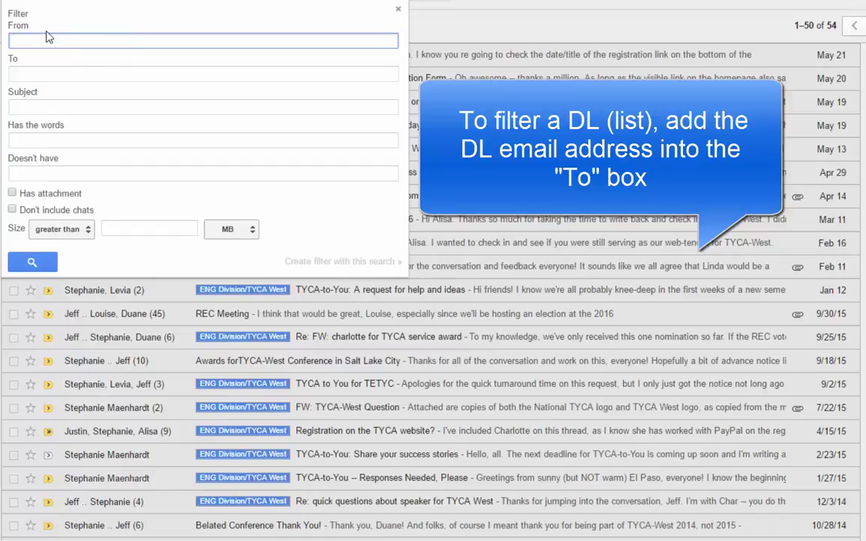
left_click(31, 107)
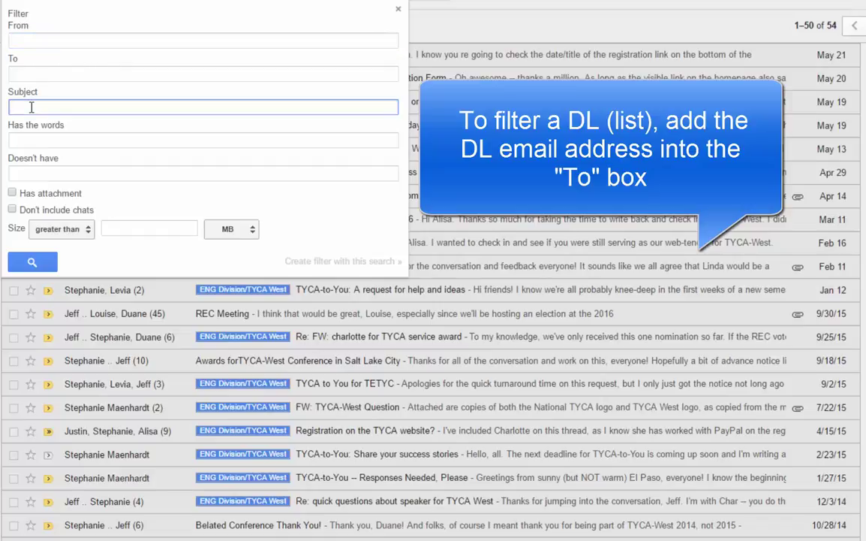
type("TYCA")
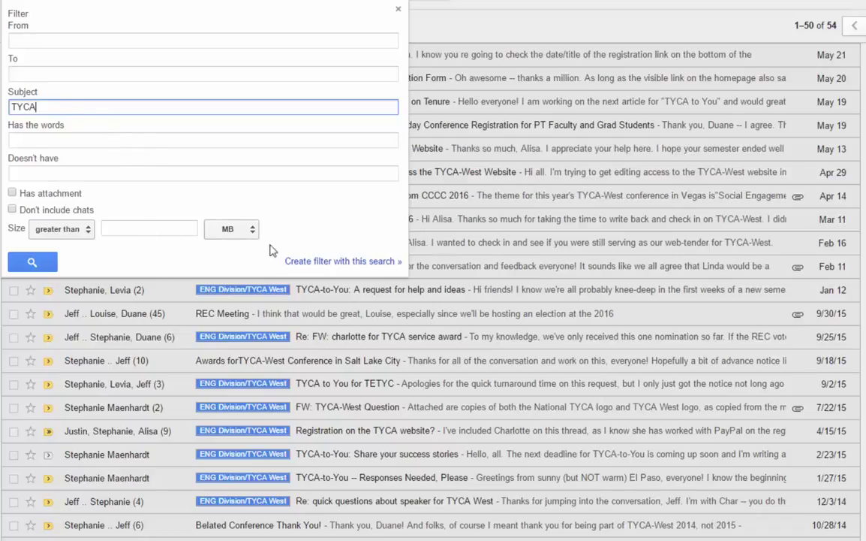
left_click(342, 262)
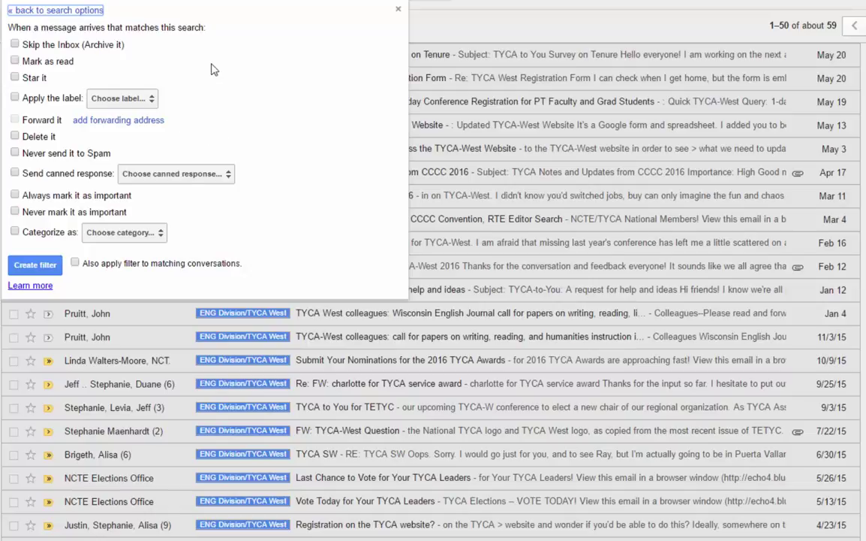
Step: Set the TYCA filter to skip the inbox and apply a label, and browse the existing labels
left_click(15, 46)
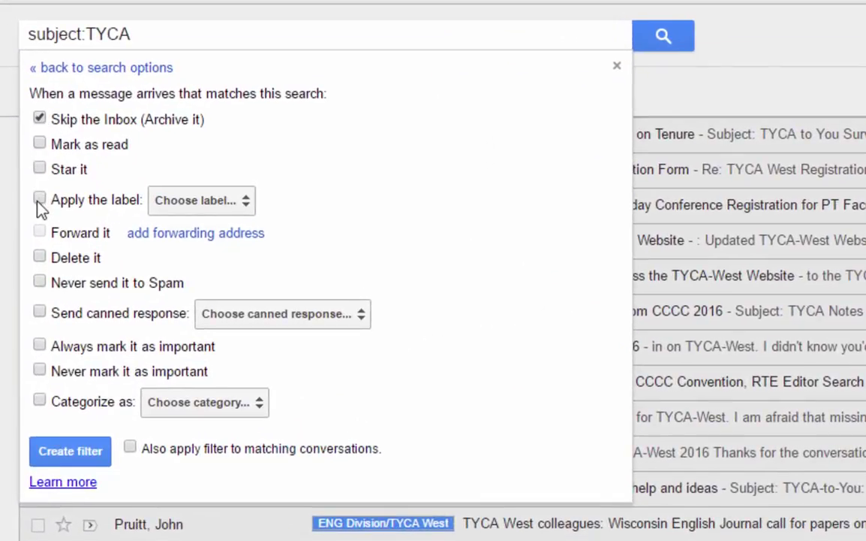
left_click(38, 200)
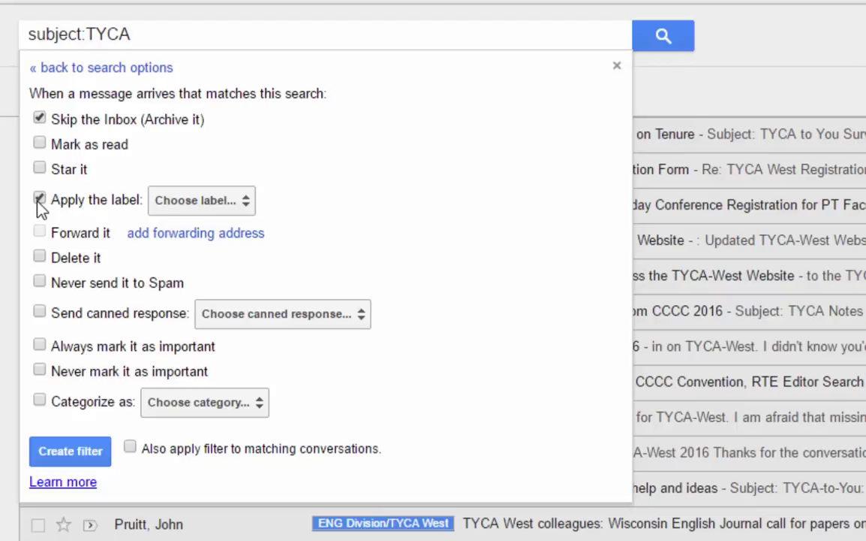
left_click(245, 205)
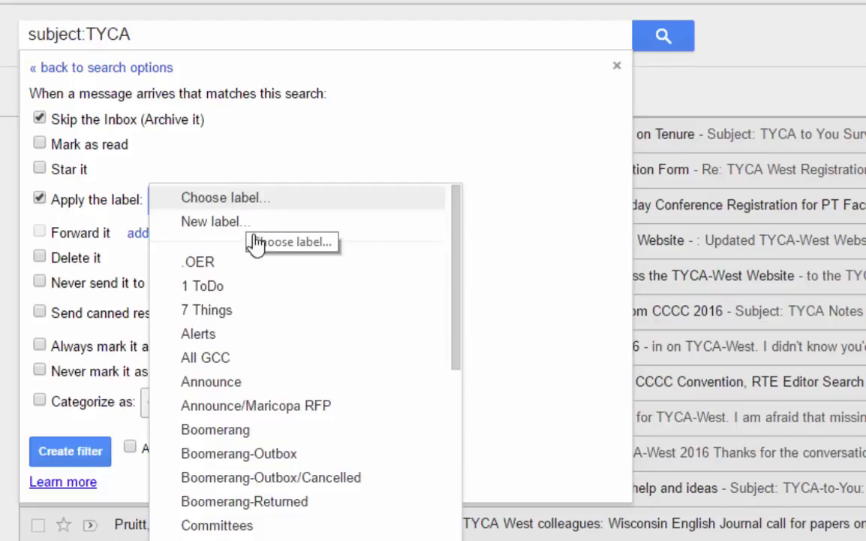
scroll(282, 458, "down", 5)
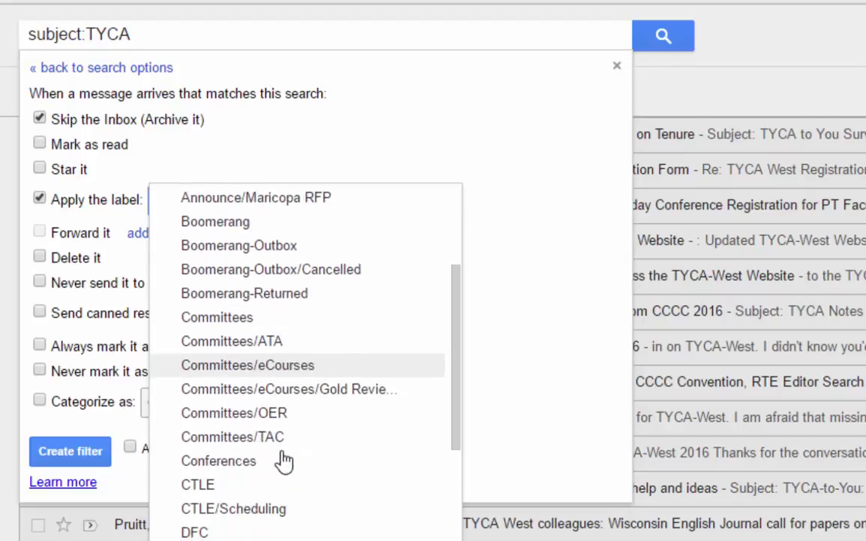
scroll(284, 461, "up", 6)
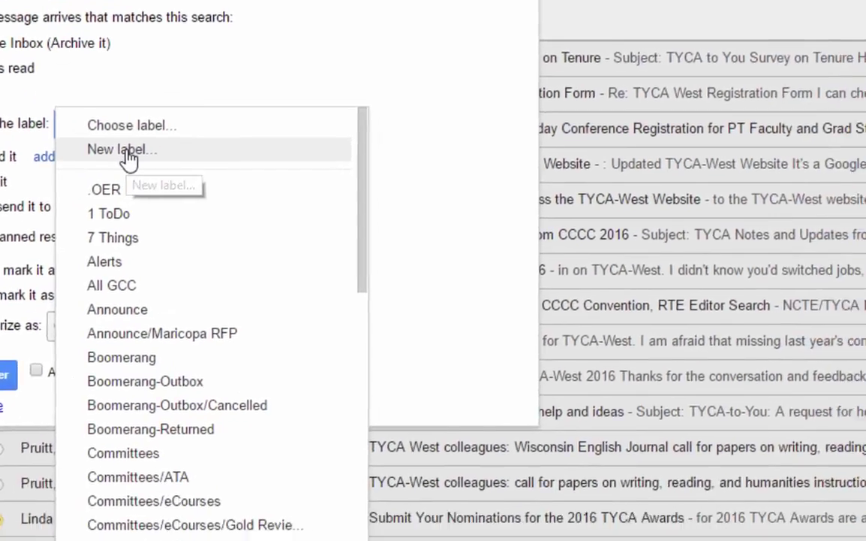
Step: Start a new label for the filter and check its nesting choices, and dismiss both the label and the filter without creating them
left_click(129, 158)
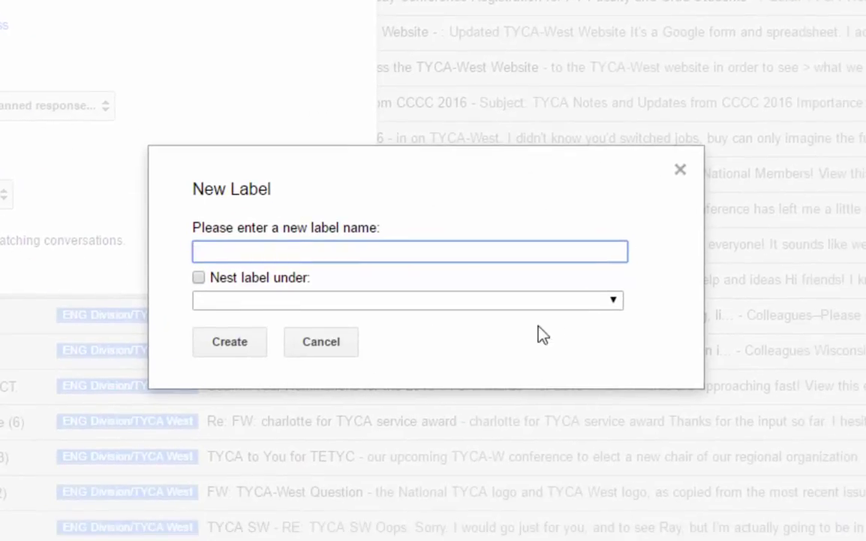
left_click(614, 303)
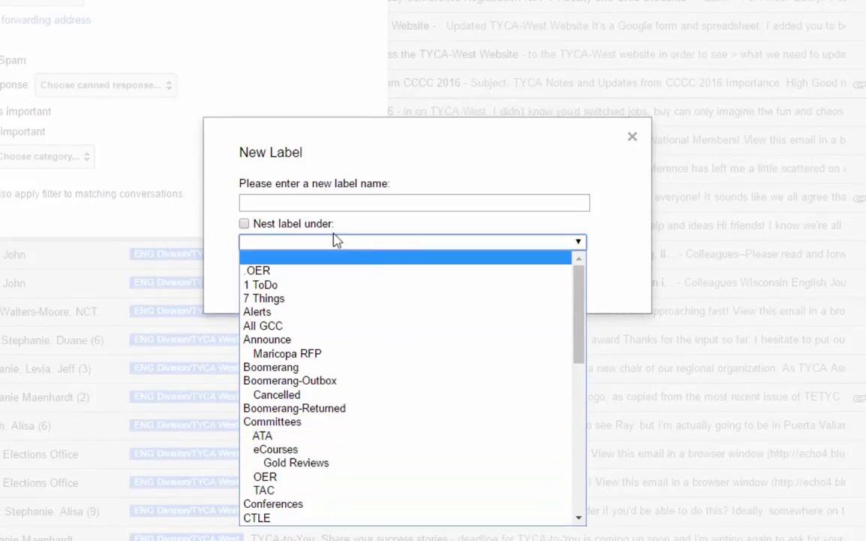
left_click(212, 200)
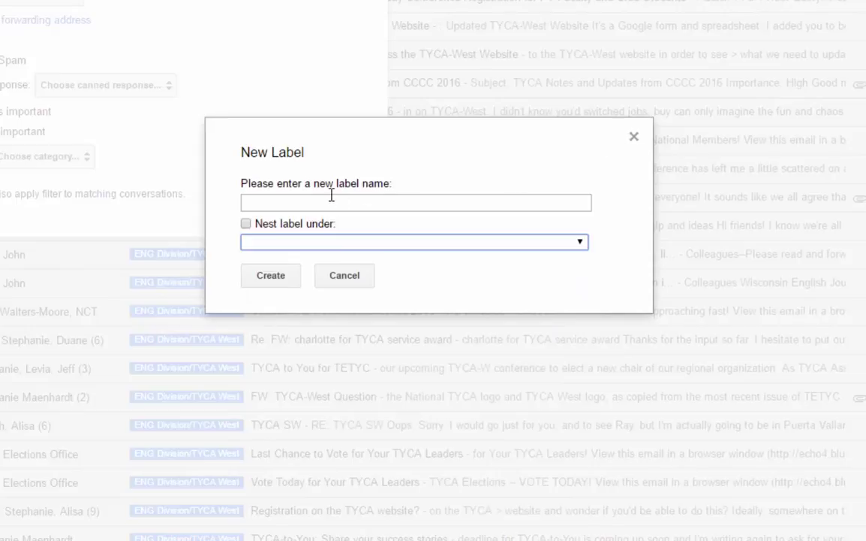
left_click(635, 139)
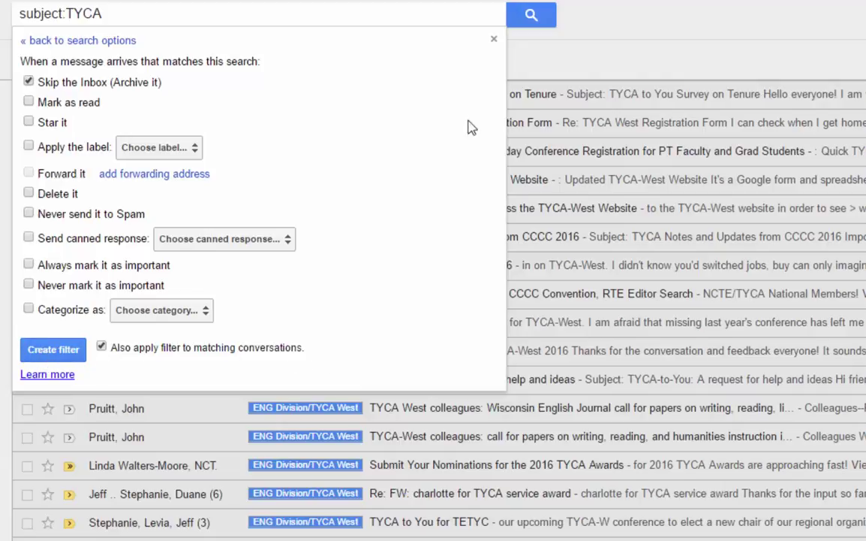
left_click(494, 40)
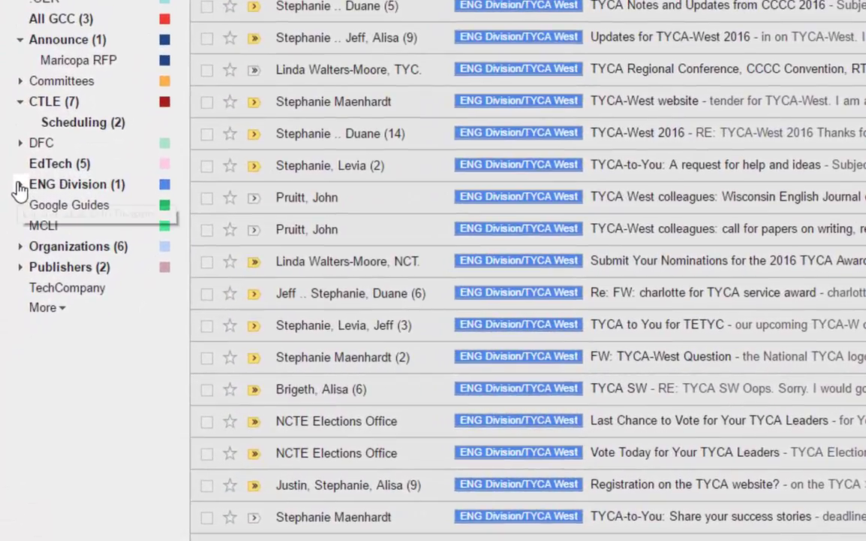
Step: View the messages under the TYCA West label within ENG Division, and return to the Gmail wiki page
left_click(19, 185)
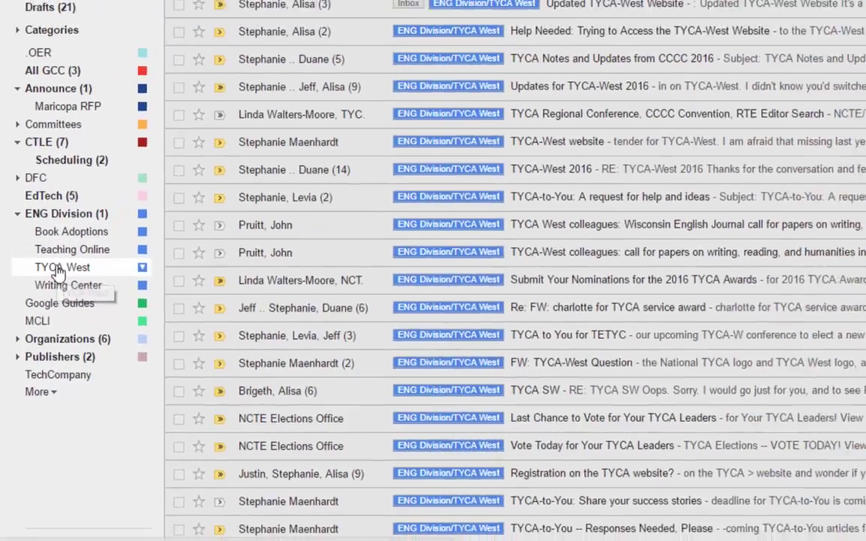
left_click(60, 270)
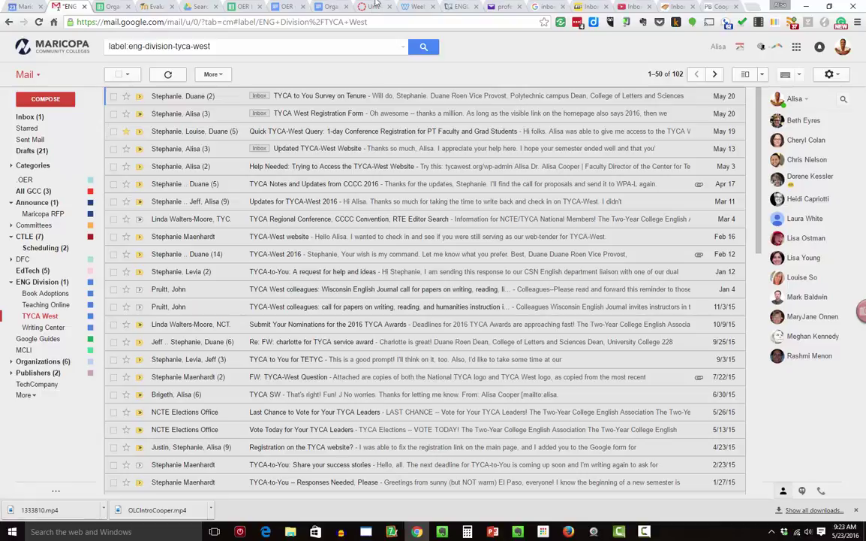
left_click(30, 118)
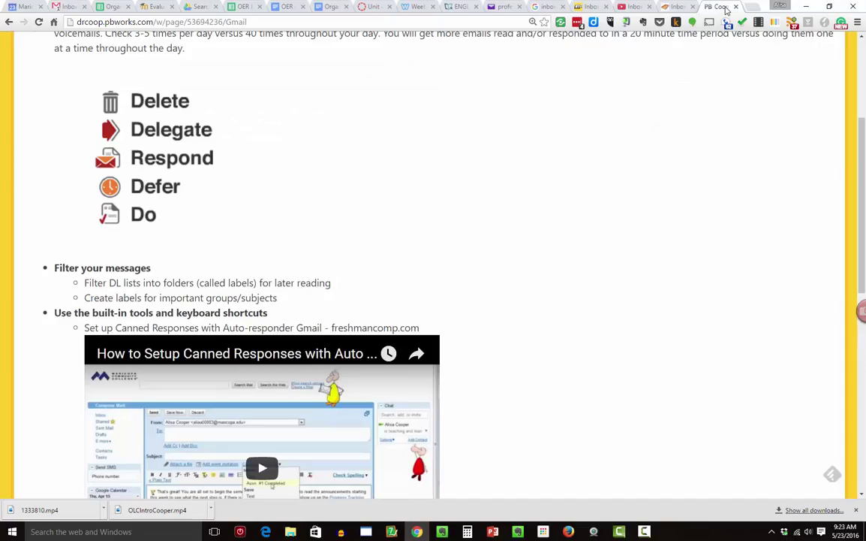
left_click(717, 7)
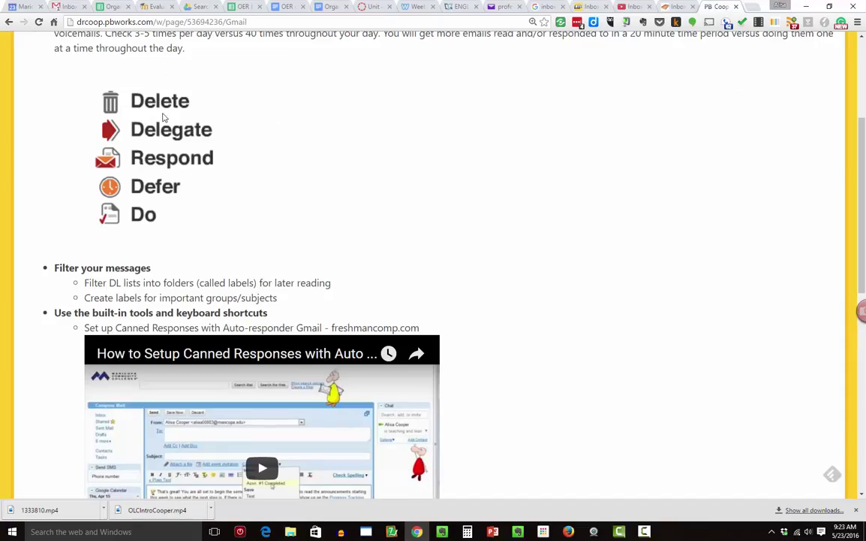